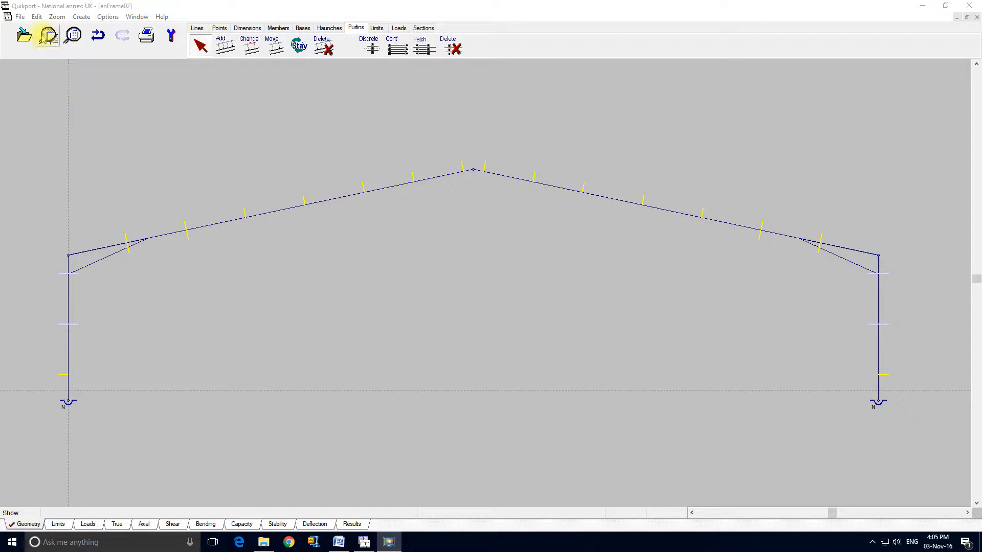
Step: Start the Check Wizard for Eurocode 3, accept the preselected ultimate and serviceability combinations, and use amplified moments for in-plane stability
left_click(20, 17)
mouse_move(72, 28)
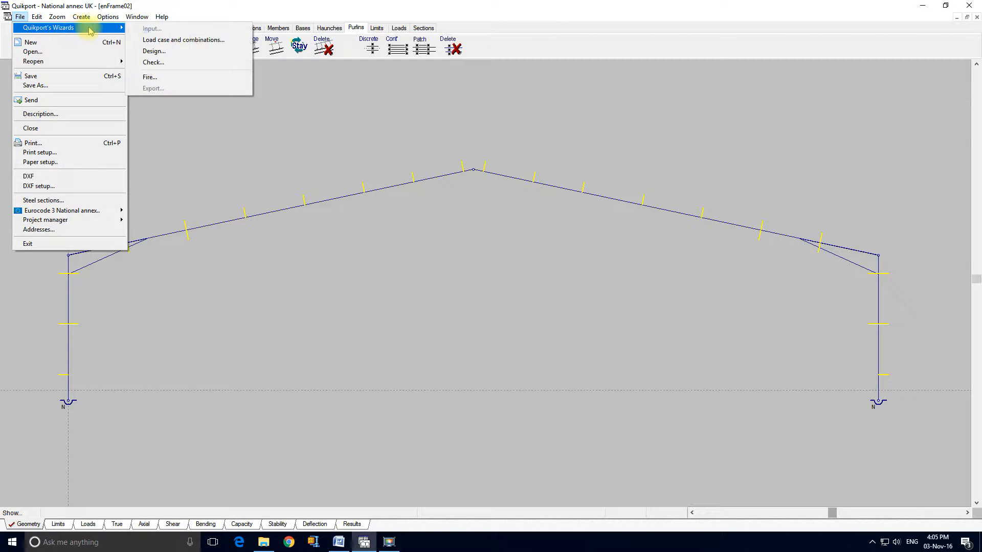
left_click(157, 62)
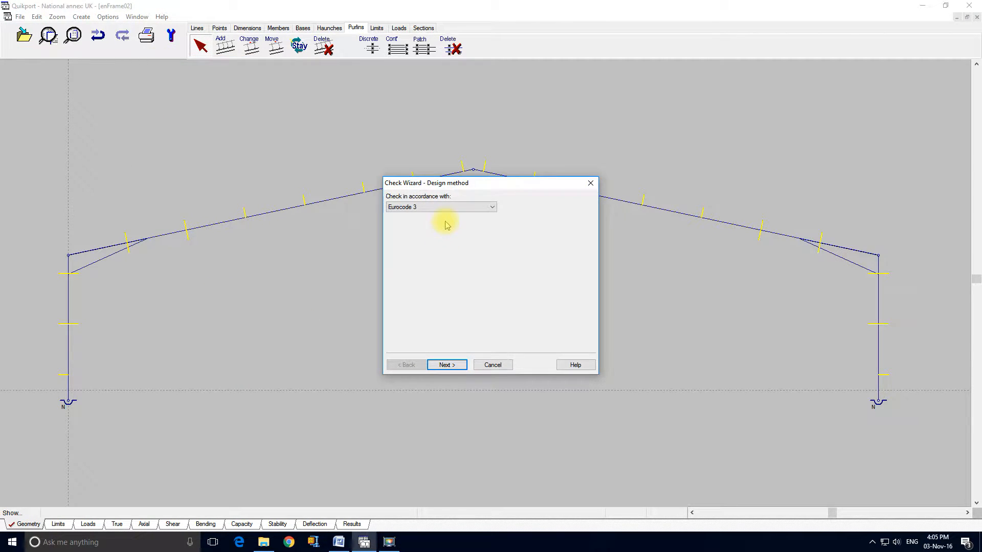
left_click(453, 364)
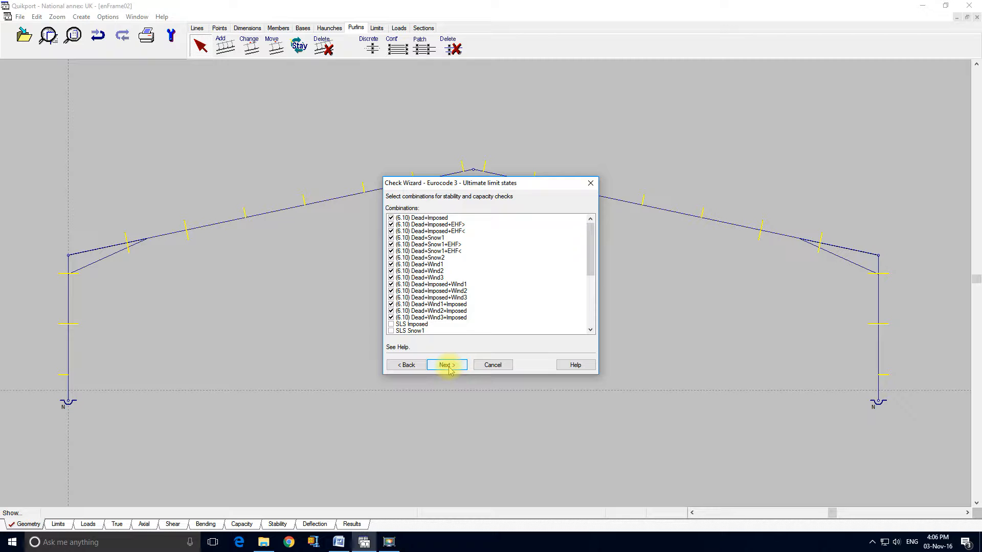
left_click(449, 367)
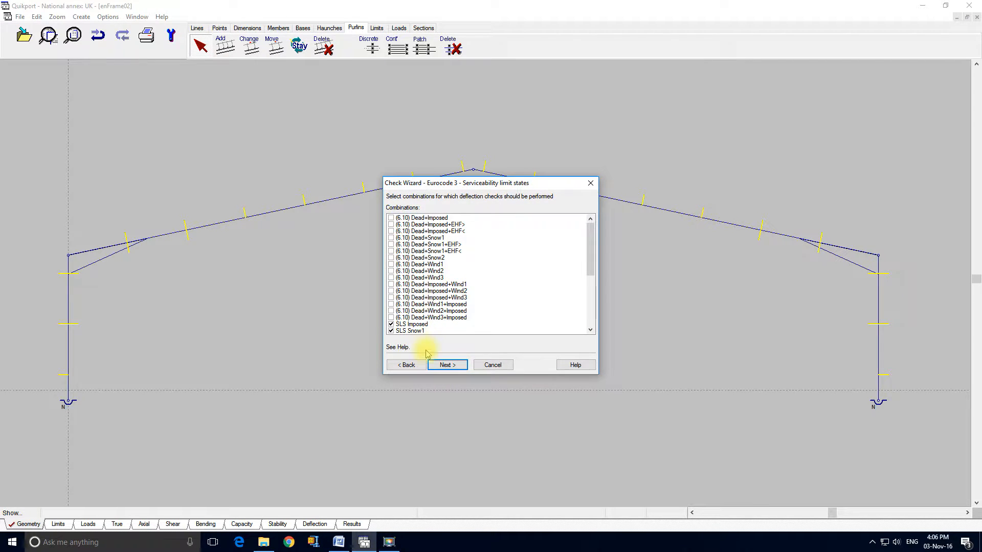
left_click(451, 366)
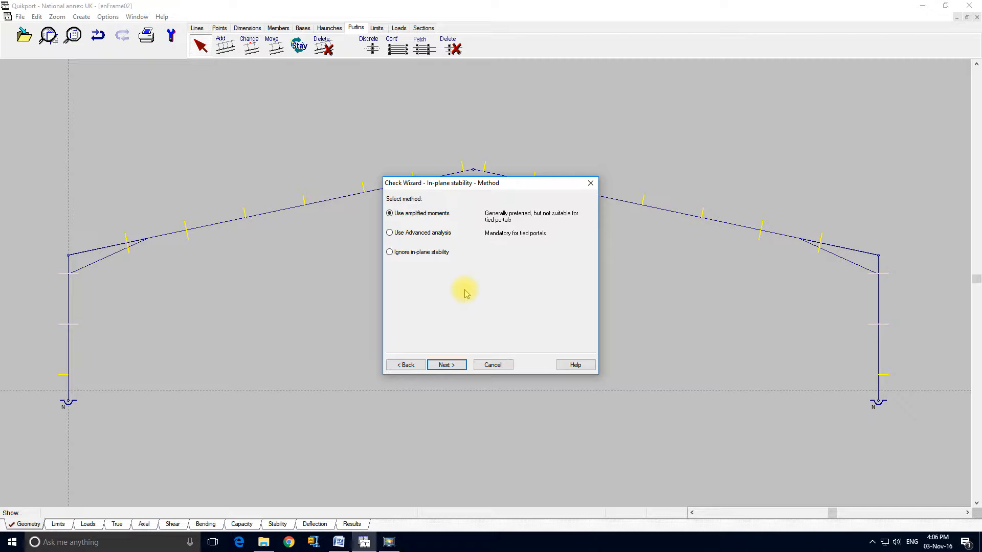
left_click(456, 364)
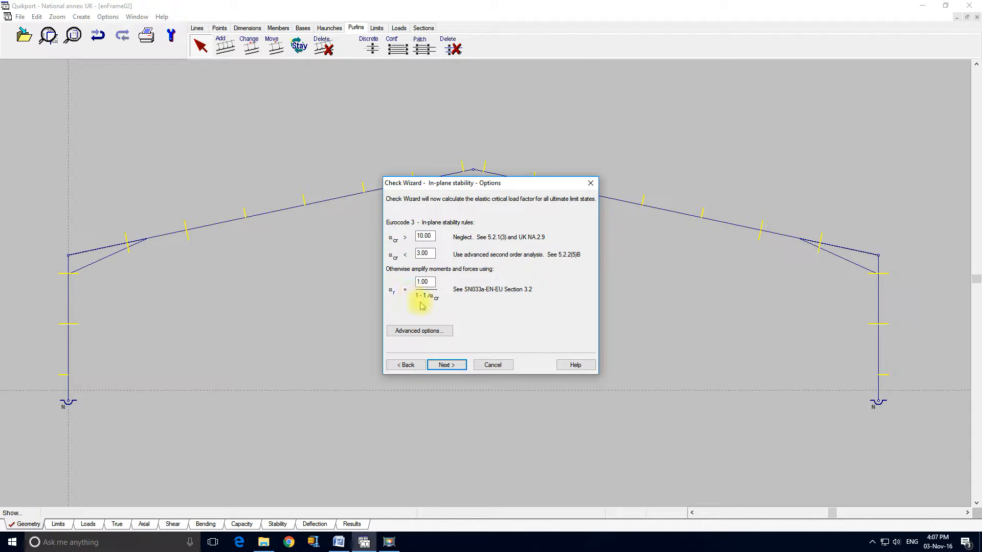
Step: Read the help topics on the in-plane stability options and on Eurocode 3 in-plane stability
left_click(567, 365)
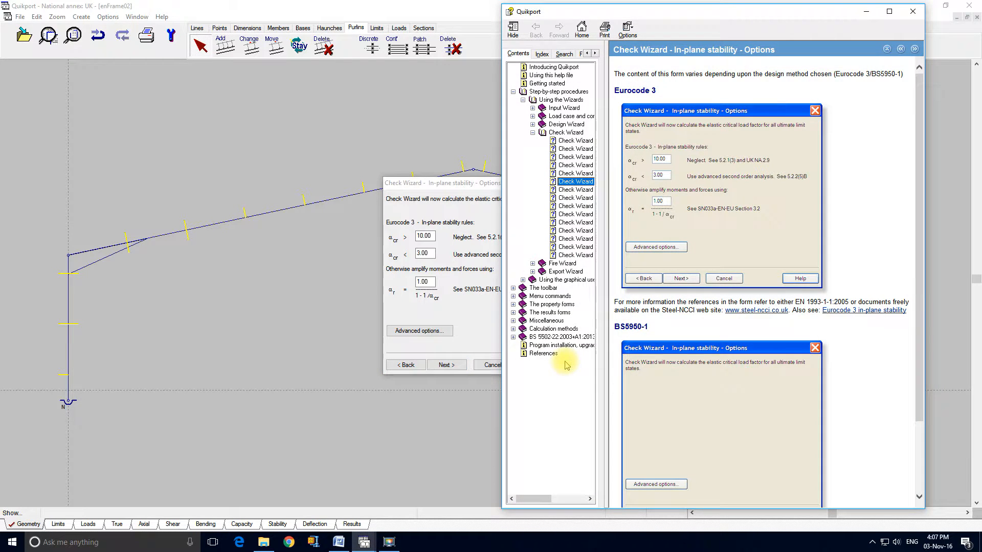
left_click_drag(921, 116, 920, 142)
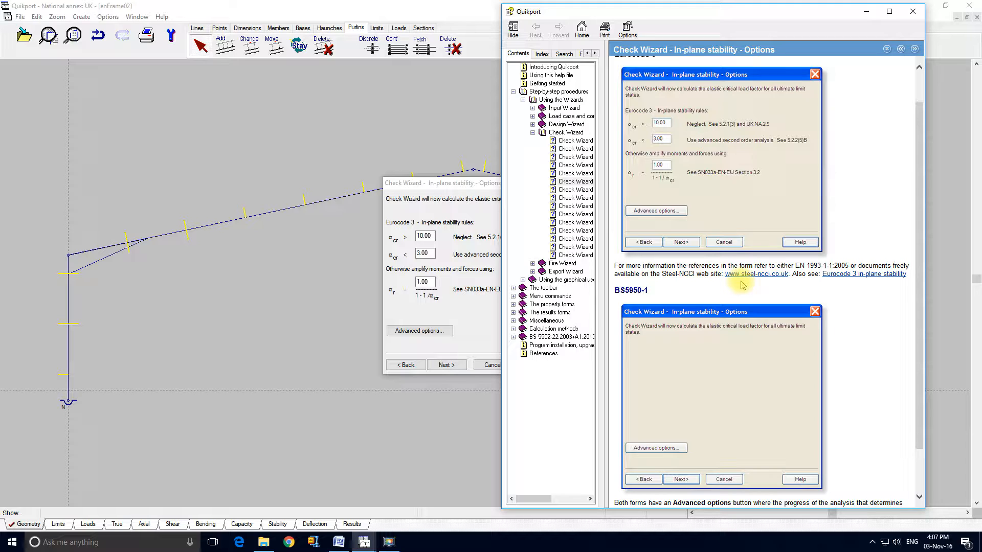
left_click(853, 275)
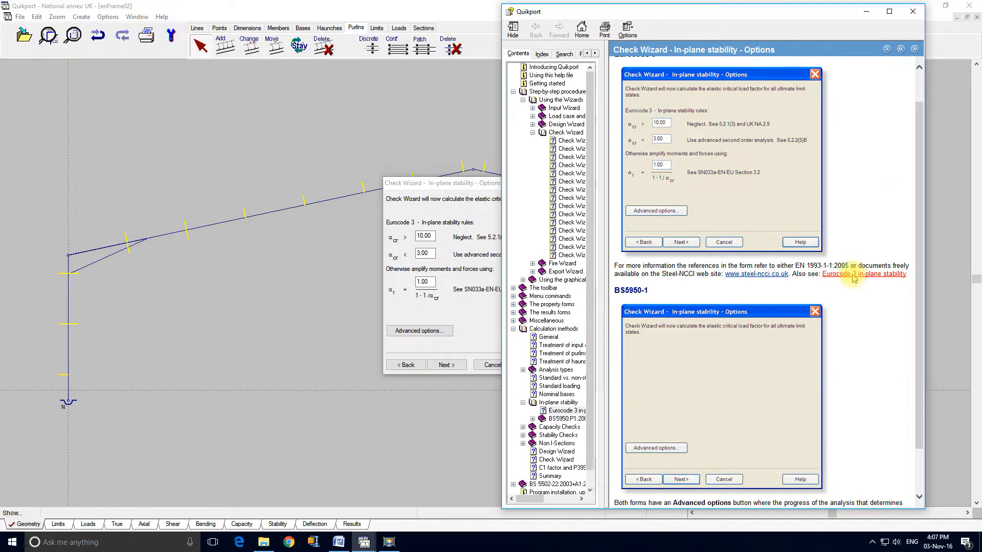
left_click_drag(923, 108, 923, 84)
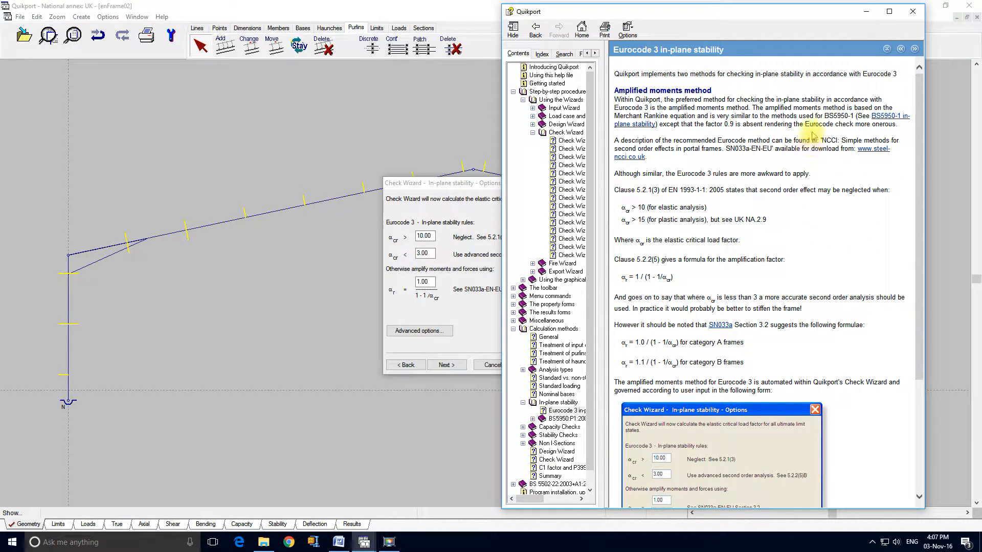
left_click(912, 12)
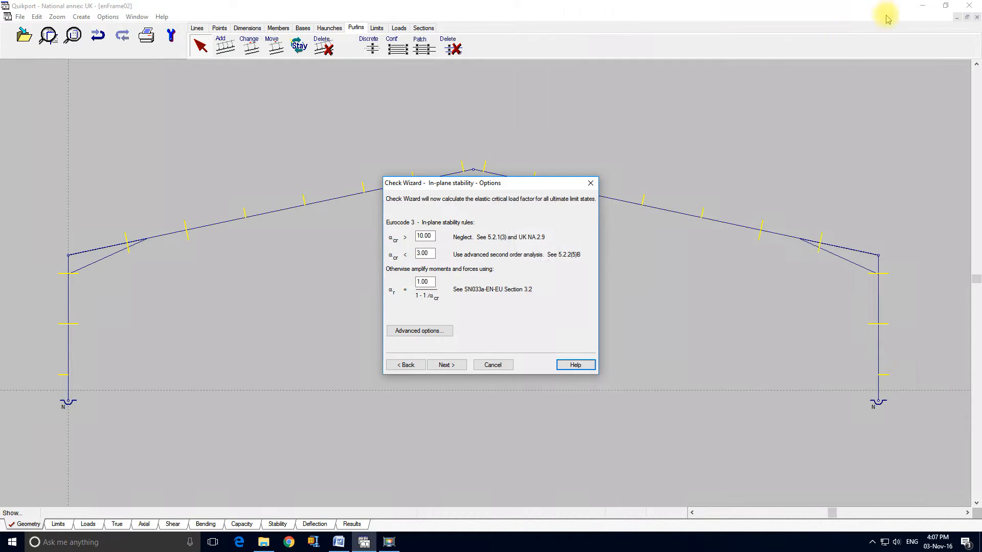
Step: Calculate the elastic critical load factors for all ultimate limit states, using the limits 10.00 and 3.00 and amplification numerator 1.00
left_click(447, 366)
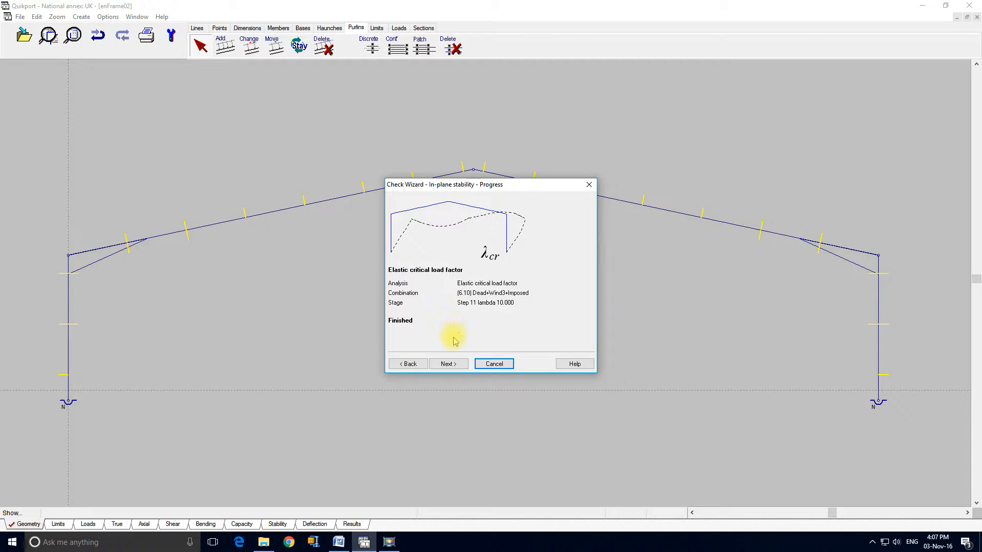
left_click(456, 365)
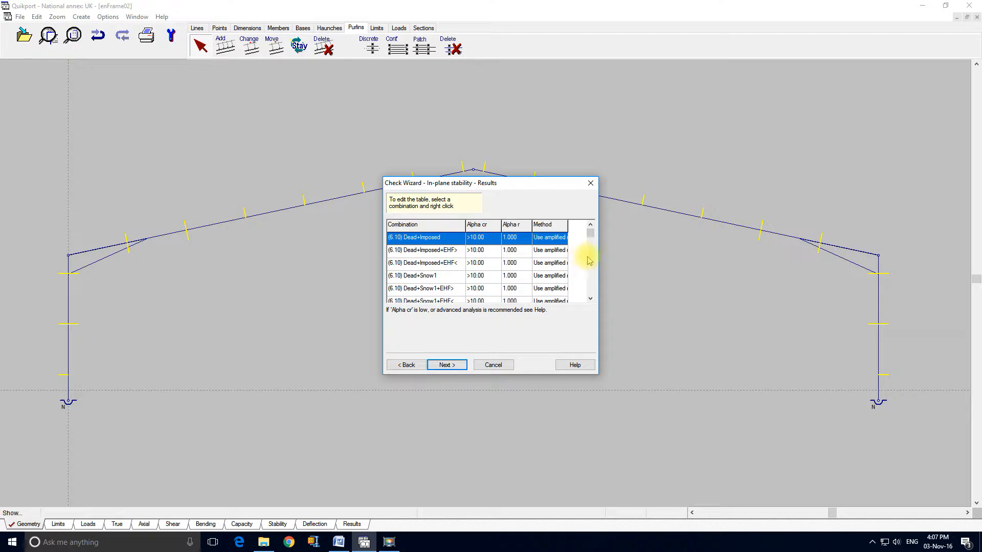
Step: Examine the Alpha cr, Alpha r and method of every combination in the in-plane stability results, widening the Method column
left_click(590, 299)
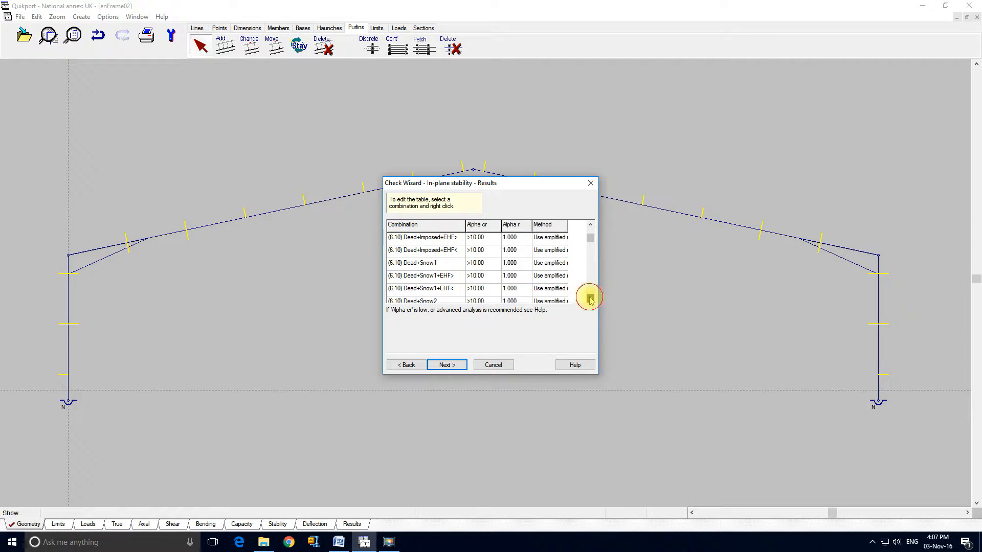
left_click(591, 299)
left_click(591, 298)
left_click(590, 299)
left_click(590, 299)
left_click(590, 298)
left_click(590, 299)
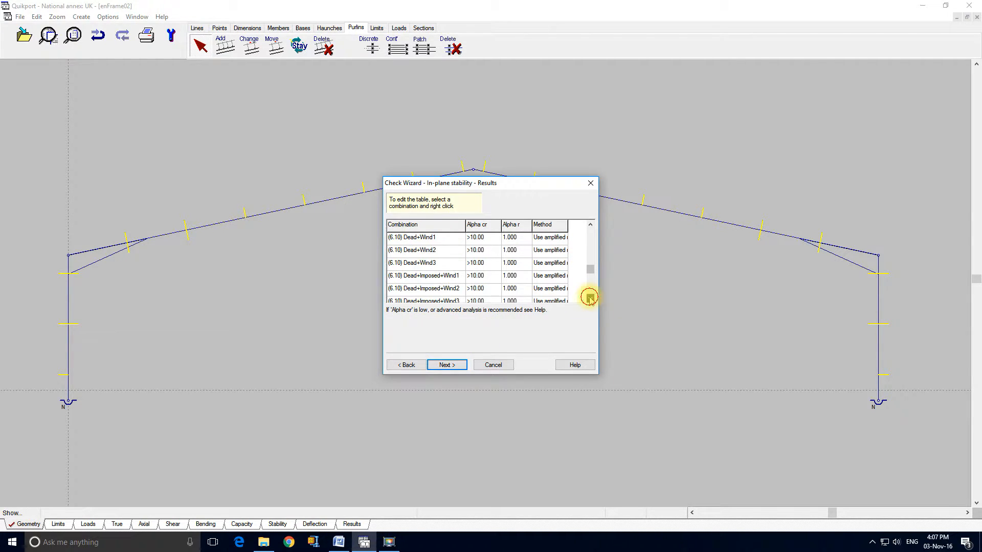
left_click(590, 299)
left_click(590, 299)
left_click(591, 299)
left_click(590, 299)
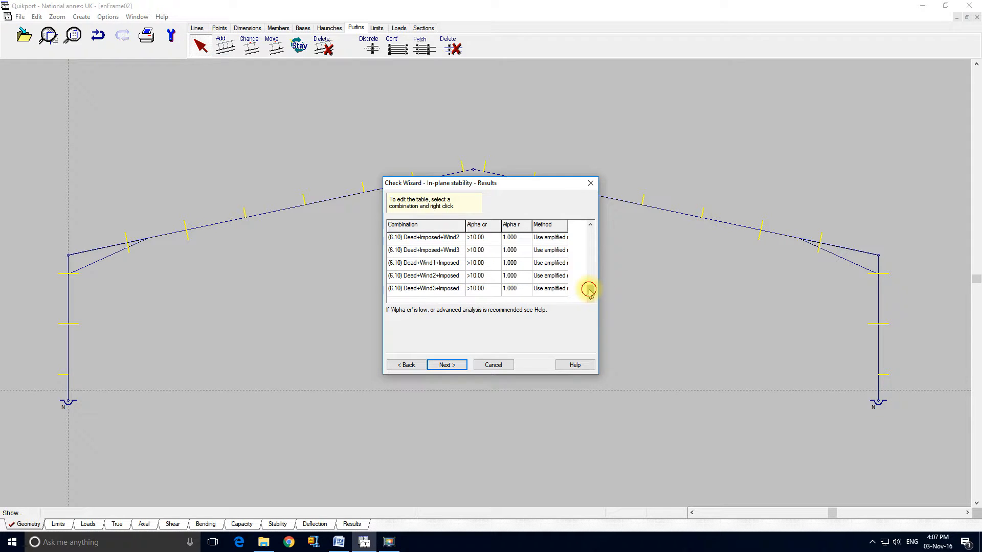
left_click_drag(589, 290, 591, 229)
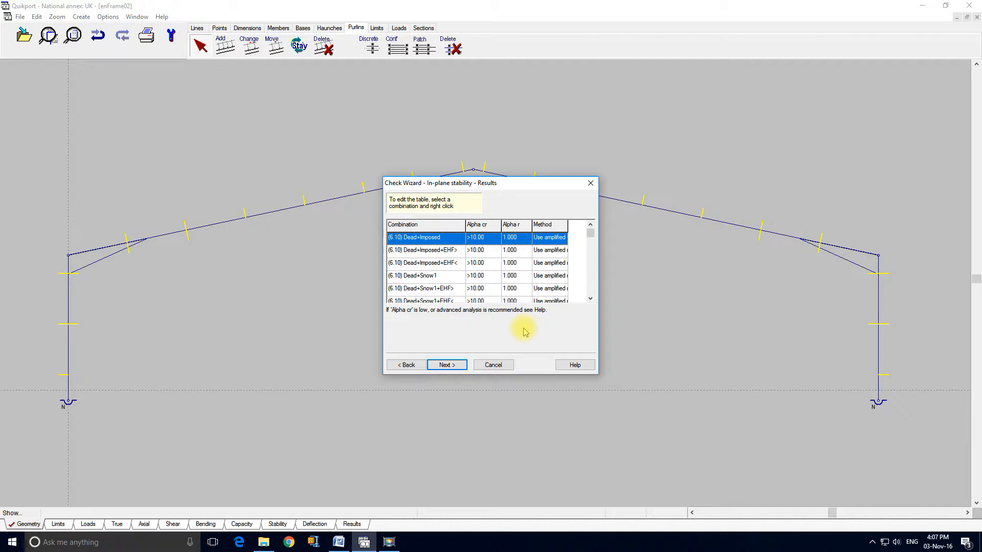
left_click_drag(567, 225, 585, 228)
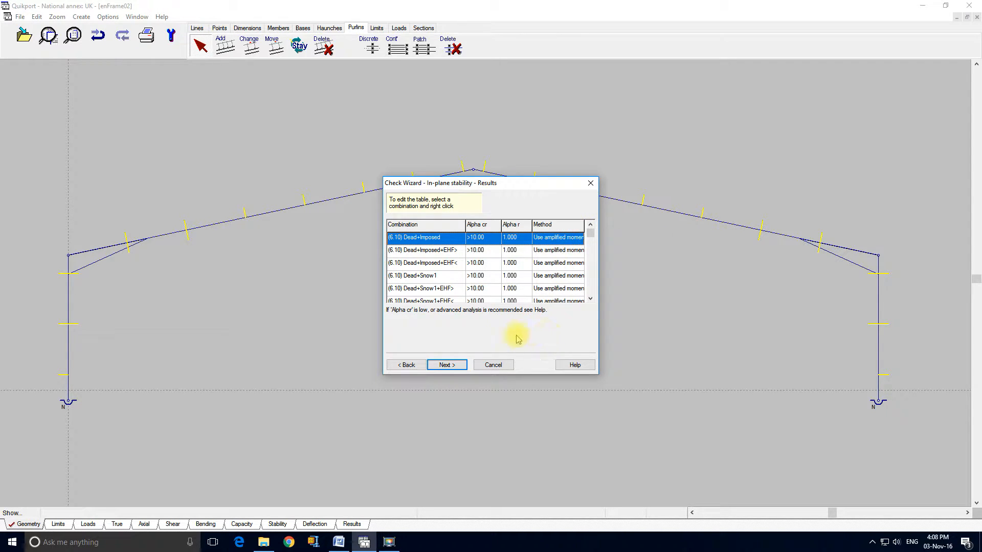
Step: Run the checks on the selected sections and restraints, and review the serviceability, in-plane stability and ultimate limit state results in the report
left_click(449, 366)
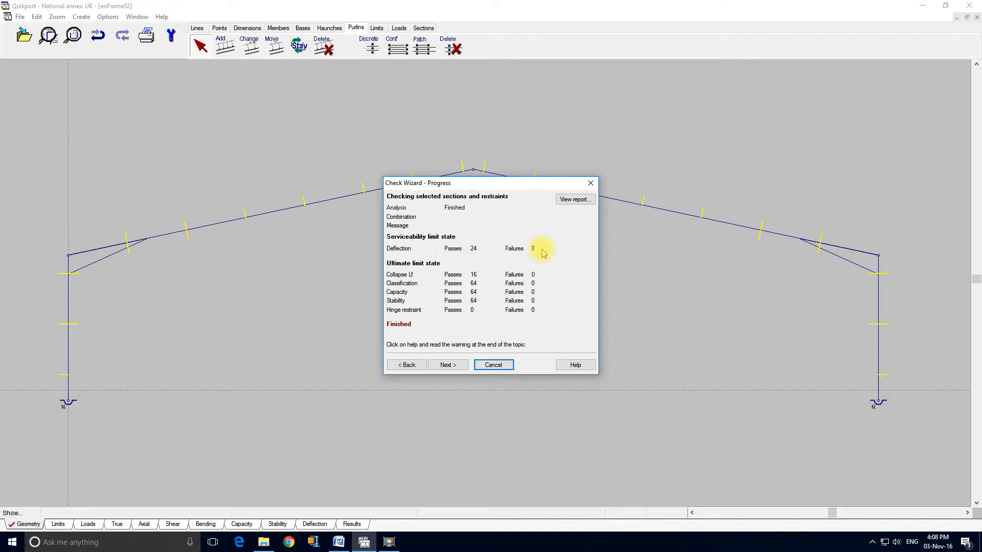
left_click(576, 200)
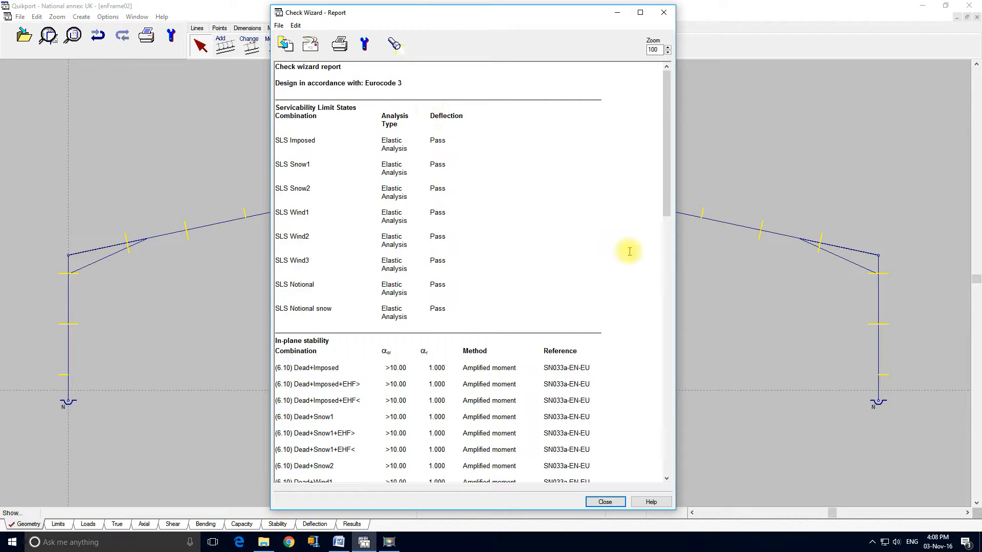
left_click_drag(667, 118, 680, 193)
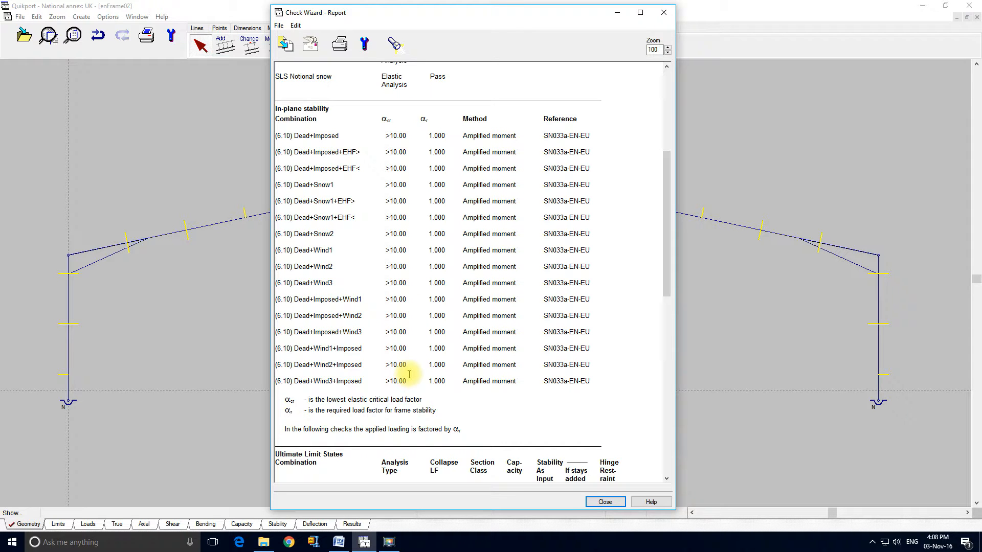
left_click(664, 162)
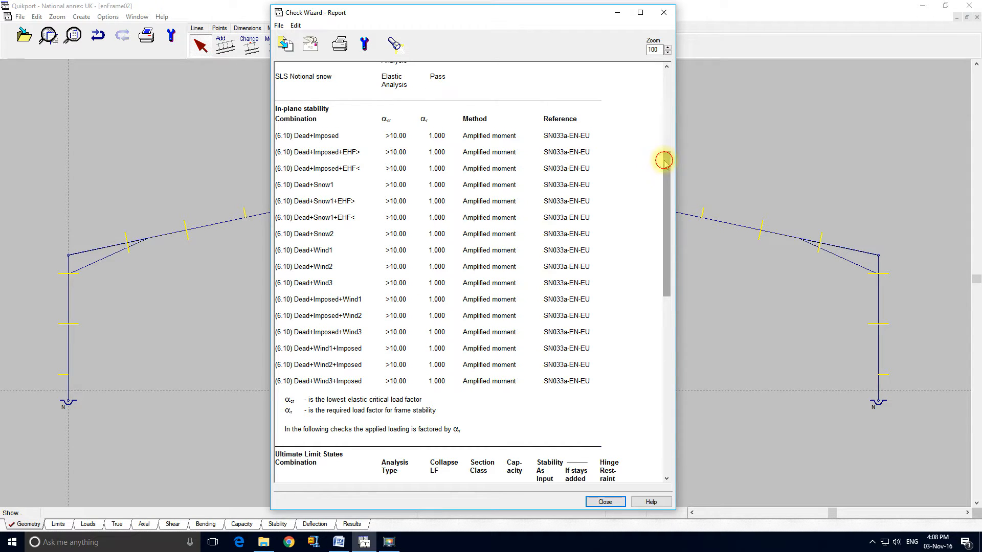
left_click_drag(664, 162, 681, 294)
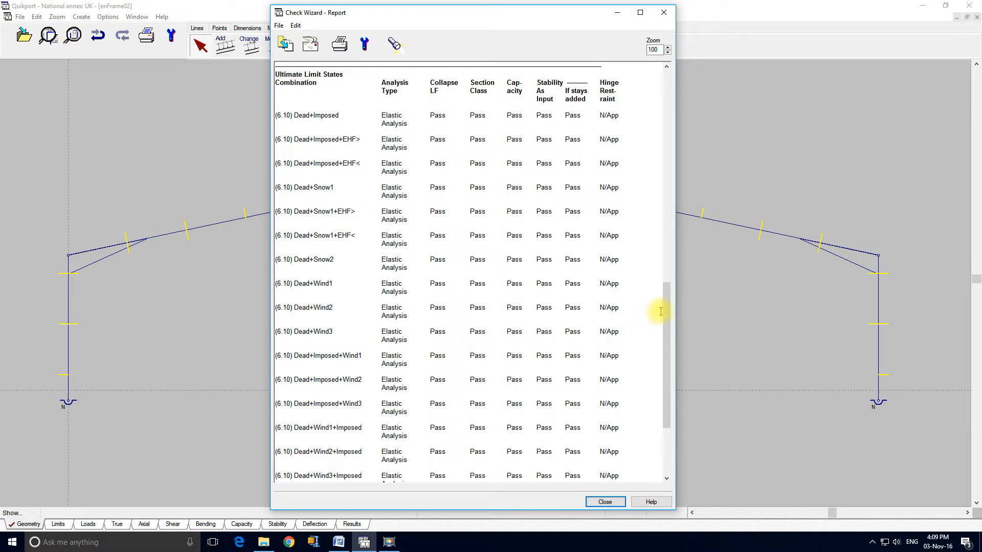
left_click_drag(670, 313, 671, 318)
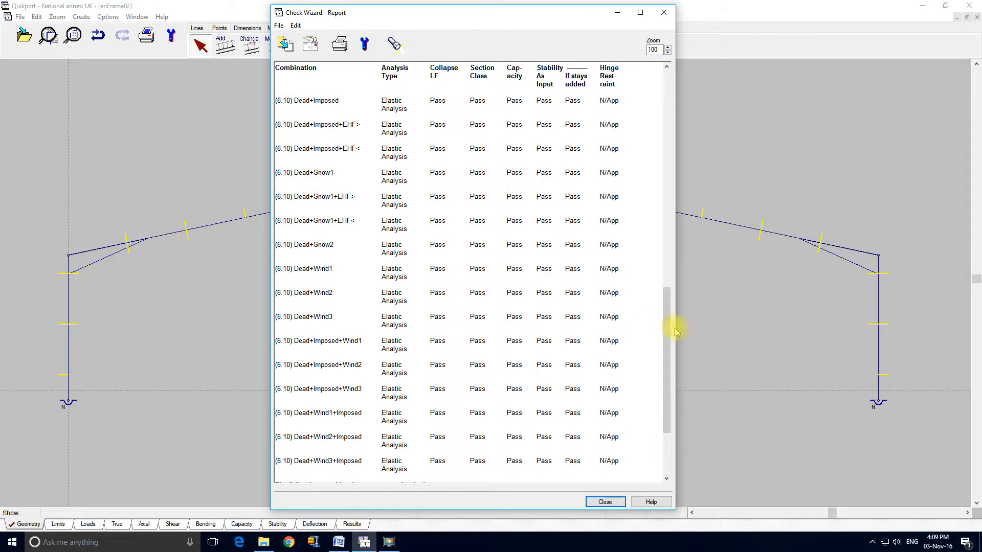
left_click_drag(669, 346, 658, 394)
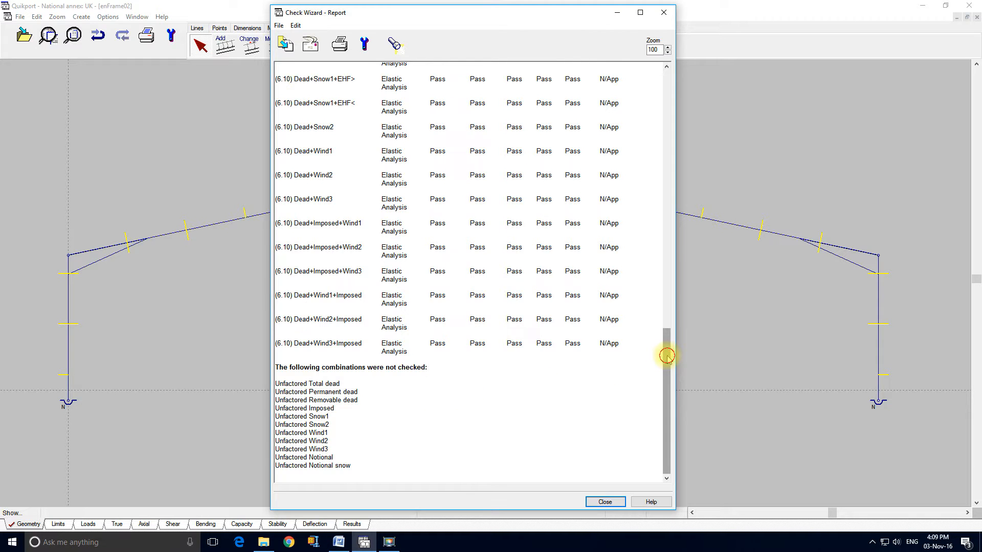
left_click_drag(669, 388, 677, 77)
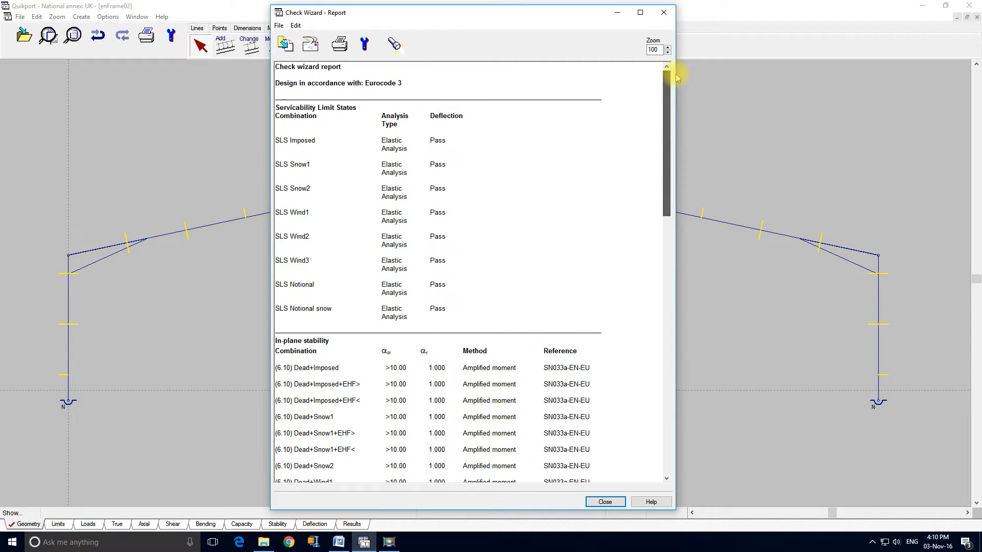
left_click(664, 12)
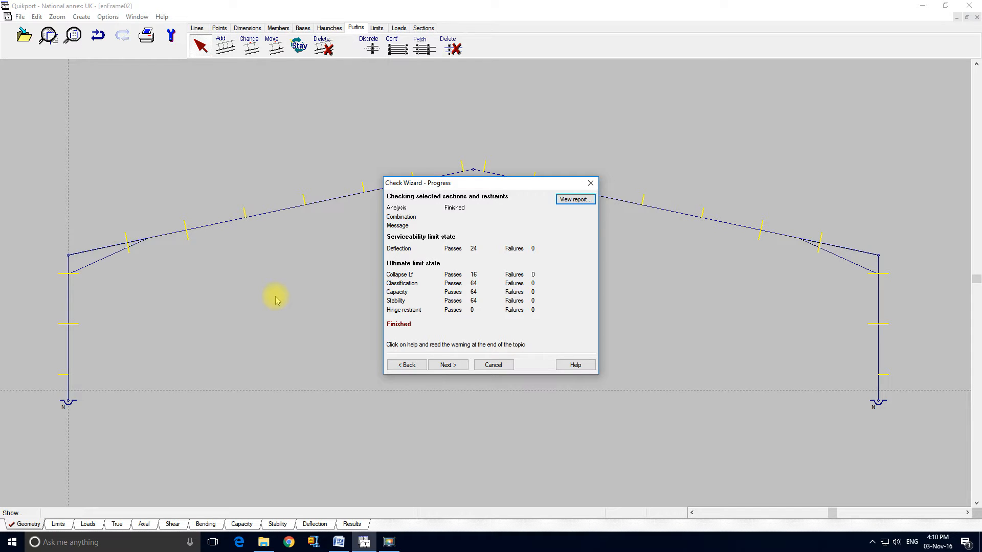
Step: Let the Check Wizard select the printed results contents, with base reactions for the preselected unfactored combinations
left_click(452, 365)
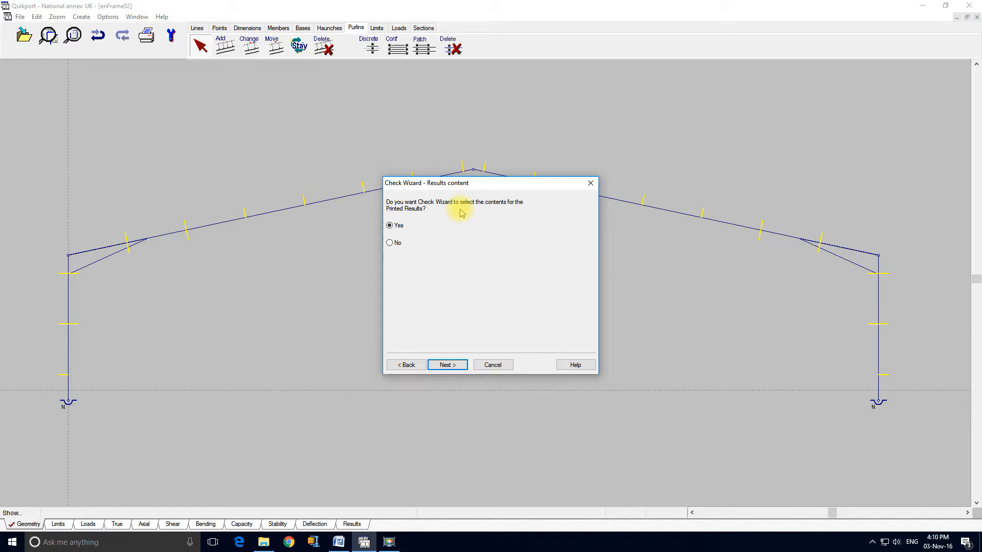
left_click(451, 368)
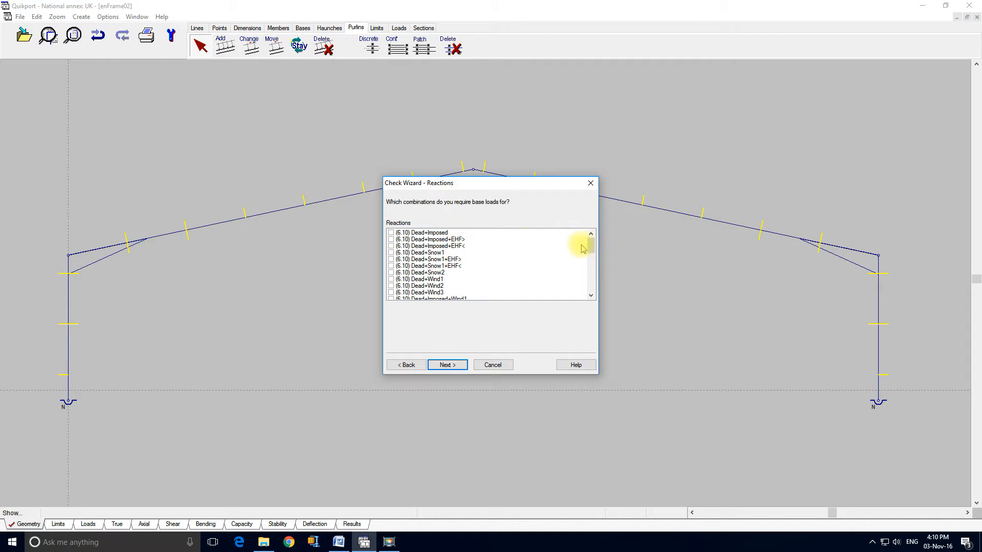
left_click_drag(592, 241, 593, 274)
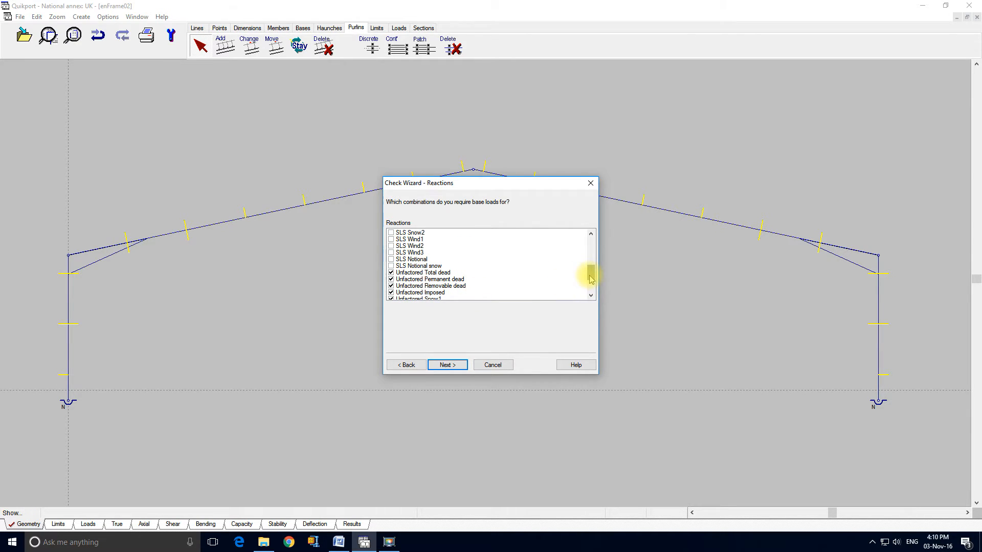
mouse_move(592, 272)
left_mouse_down()
mouse_move(591, 293)
mouse_move(592, 268)
mouse_move(592, 279)
left_mouse_up()
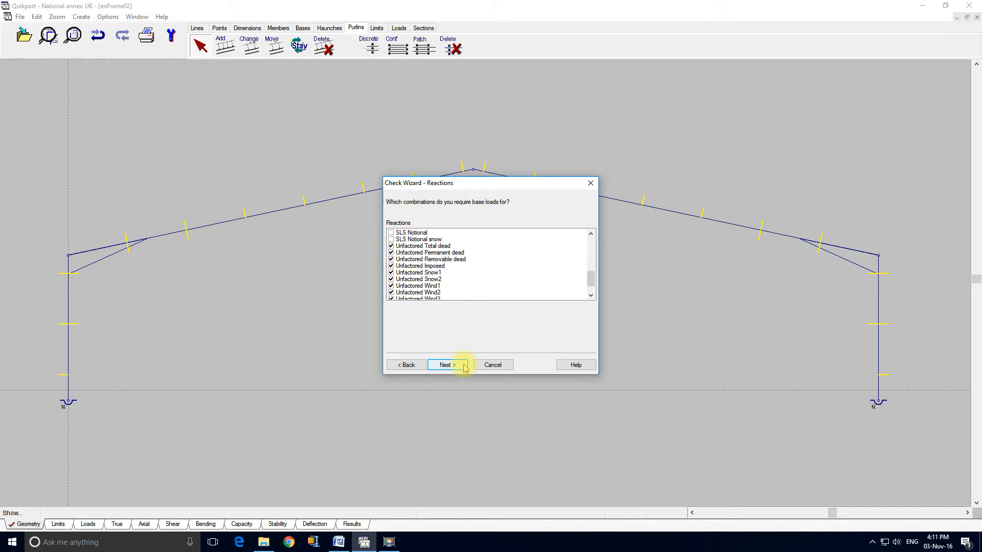
left_click(447, 365)
left_click(447, 365)
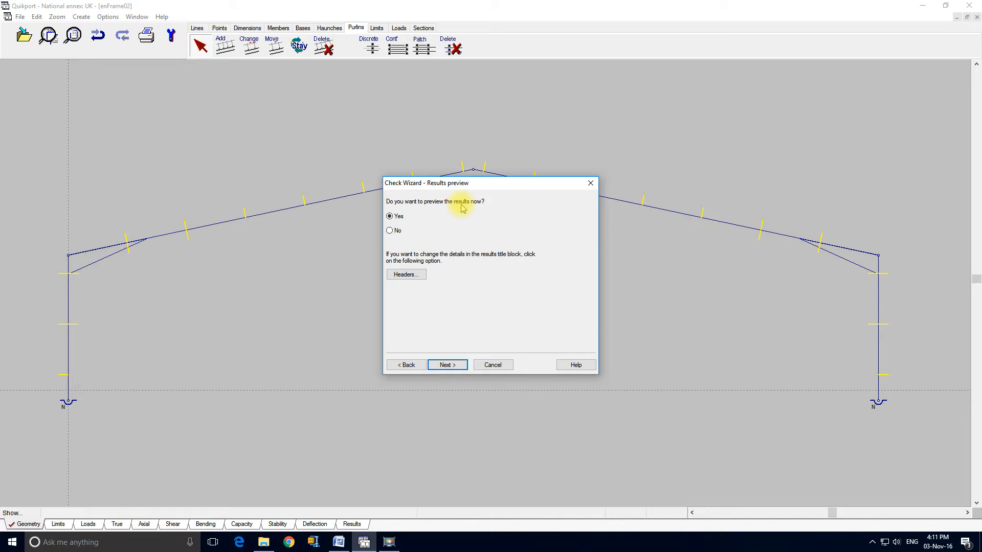
Step: Decline the immediate results preview and finish the Check Wizard
left_click(395, 232)
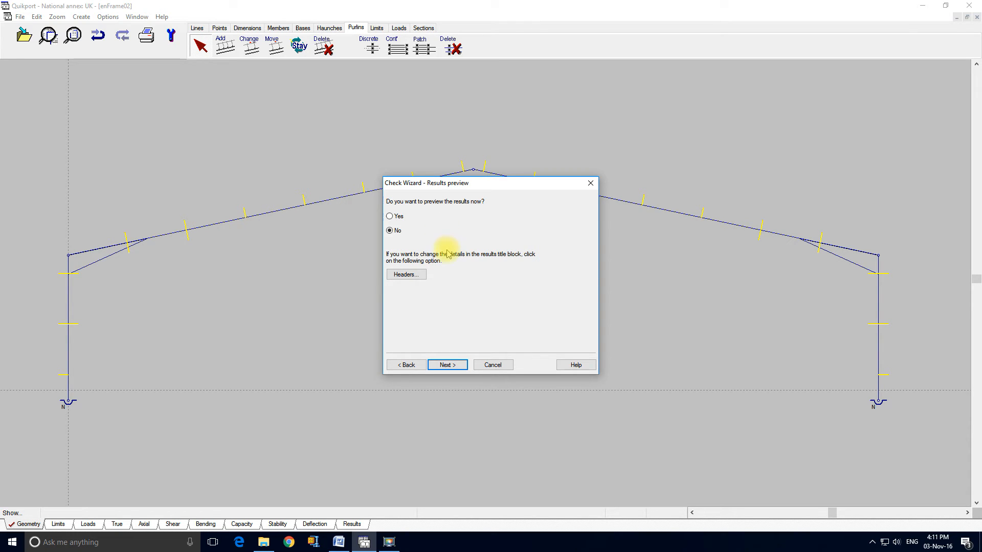
left_click(457, 366)
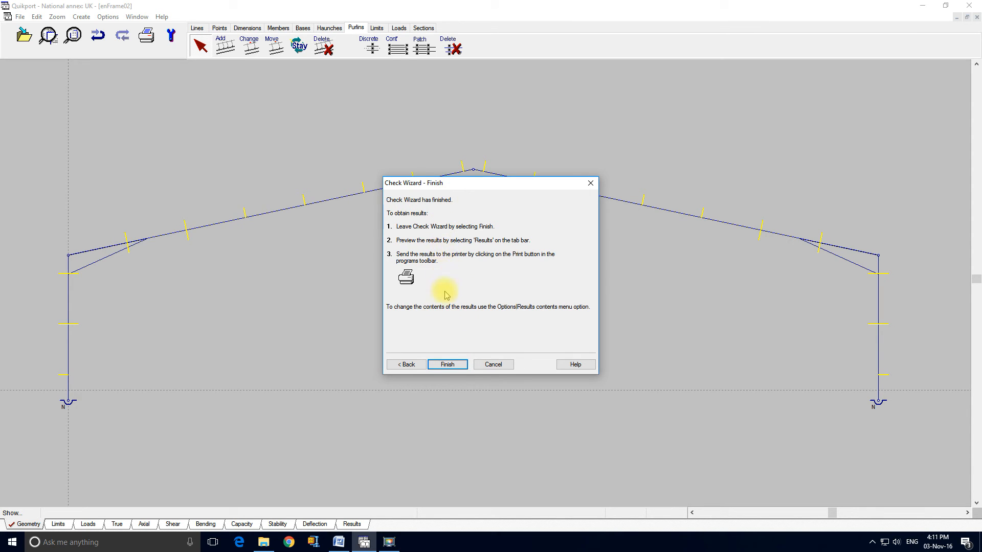
left_click(448, 364)
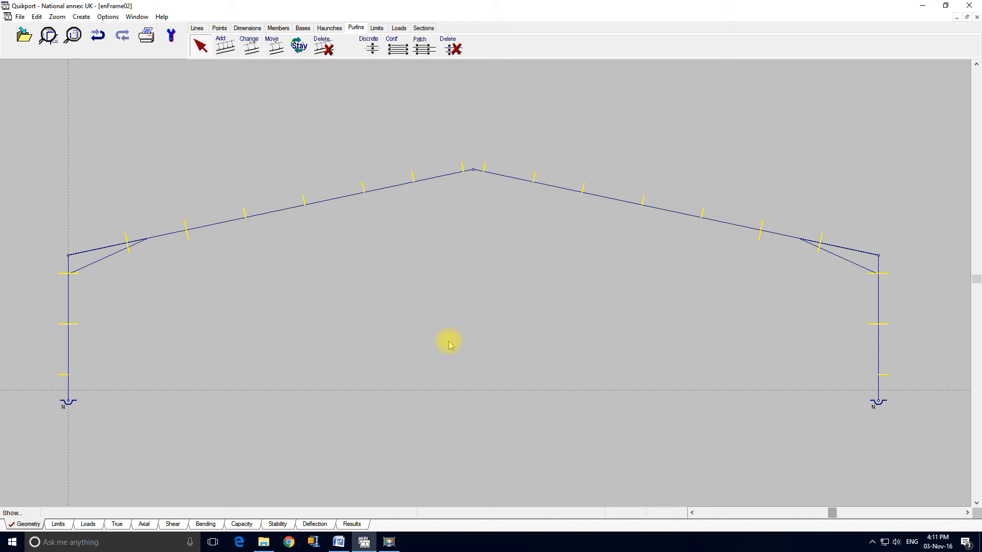